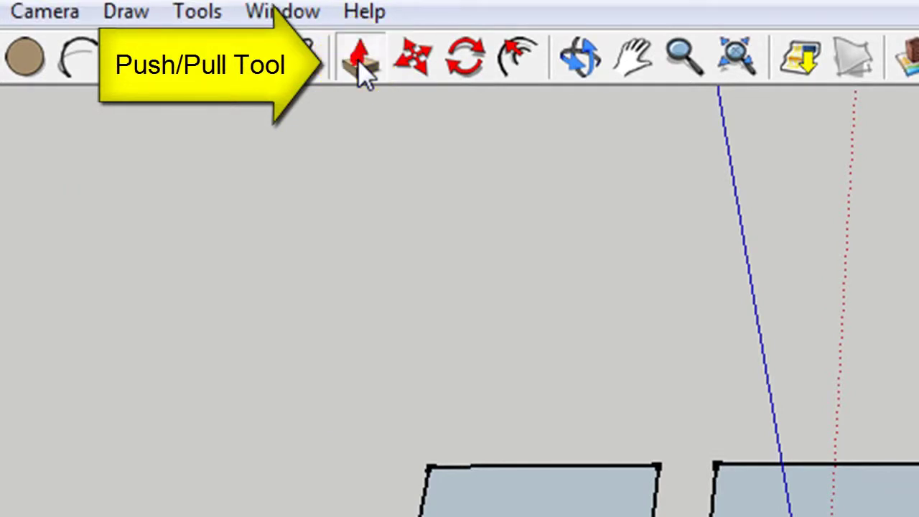
Push/Pull the first, third and fifth back-row squares up 144 inches (12') into cubes.
left_click(359, 63)
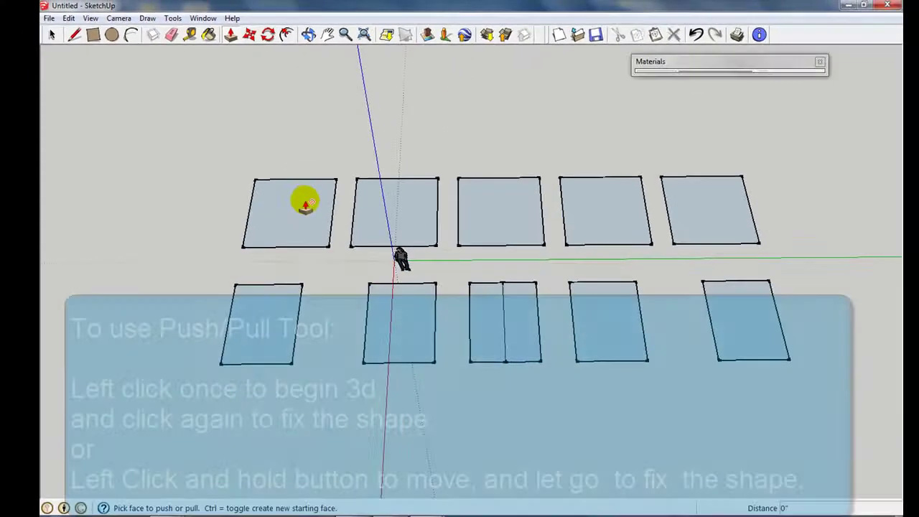
left_click(59, 36)
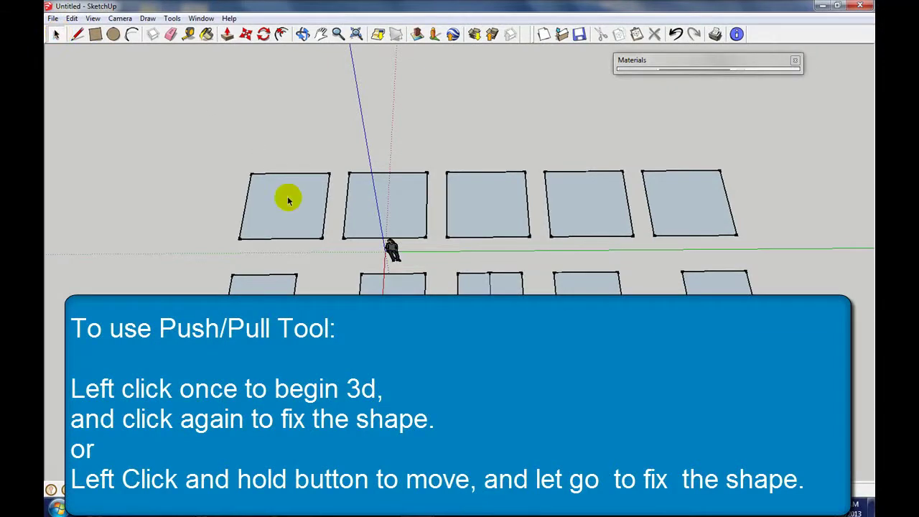
double_click(288, 200)
left_click(288, 199)
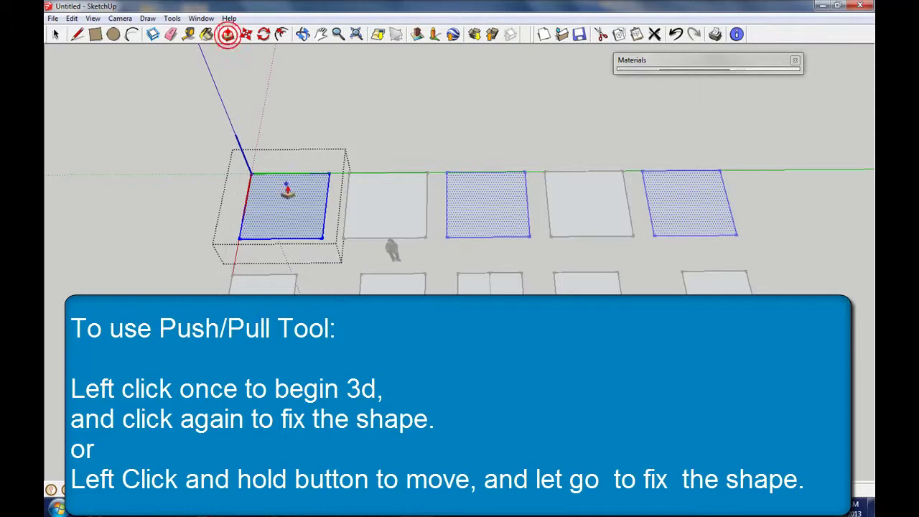
left_click_drag(289, 208, 283, 148)
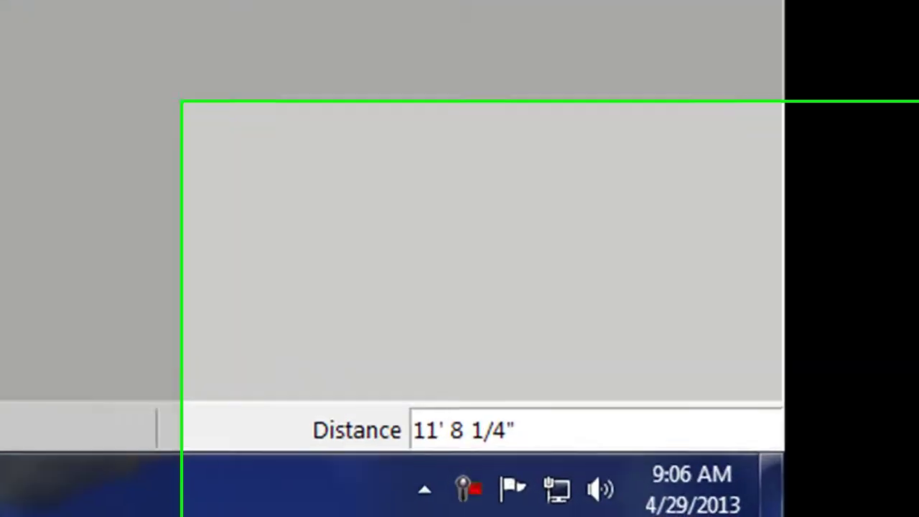
type("14")
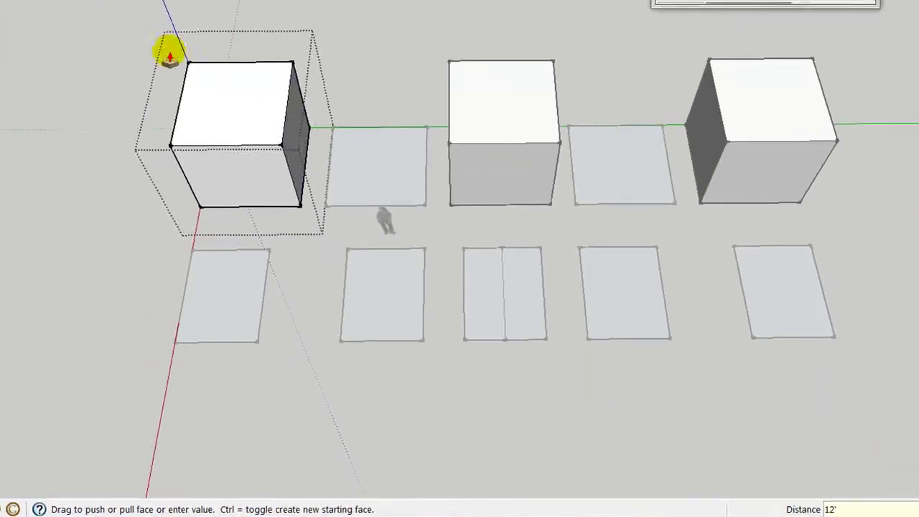
Pull the second and fourth back-row squares up, matching the neighbouring cubes' top height.
key("space")
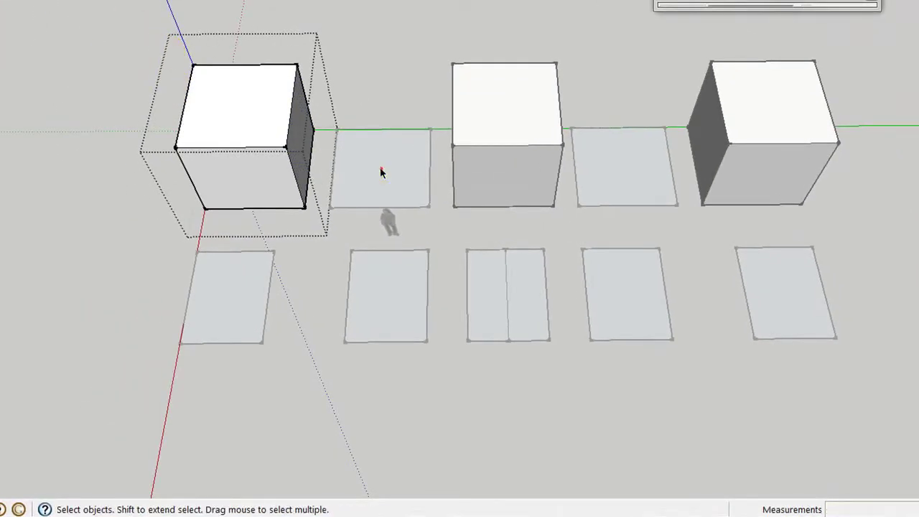
double_click(382, 171)
left_click(373, 189)
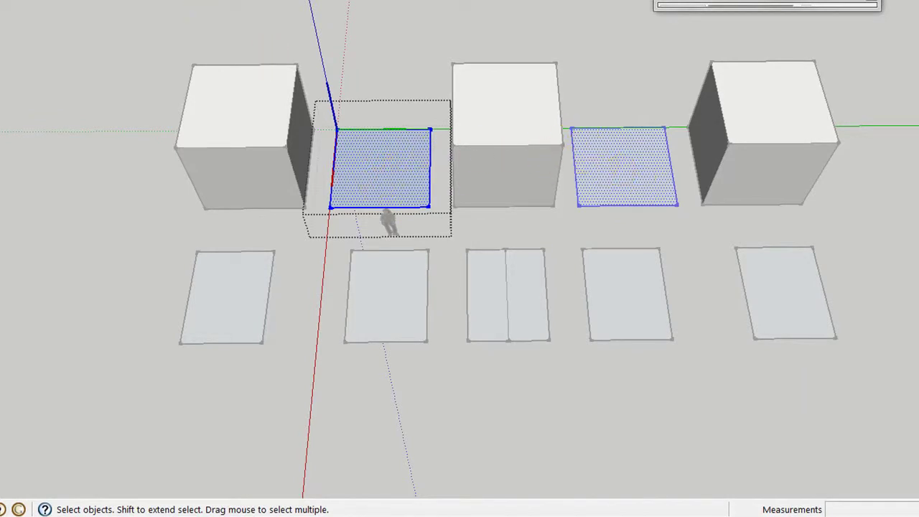
key("p")
left_click_drag(364, 163, 240, 123)
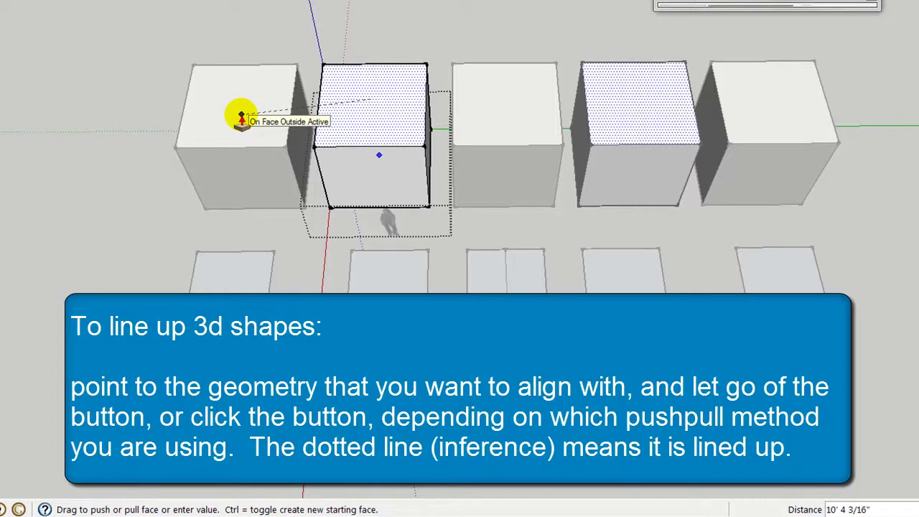
left_click_drag(242, 118, 386, 212)
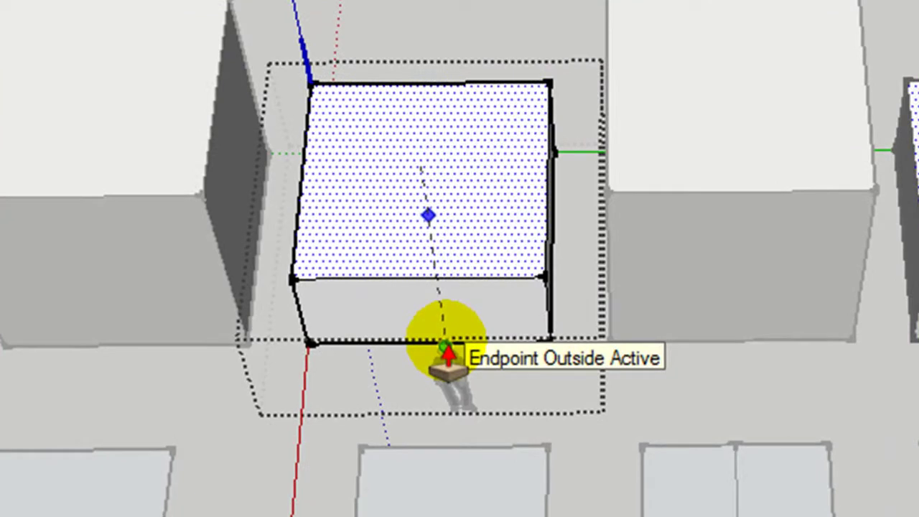
left_click_drag(445, 352, 92, 91)
middle_click_drag(494, 303, 377, 246)
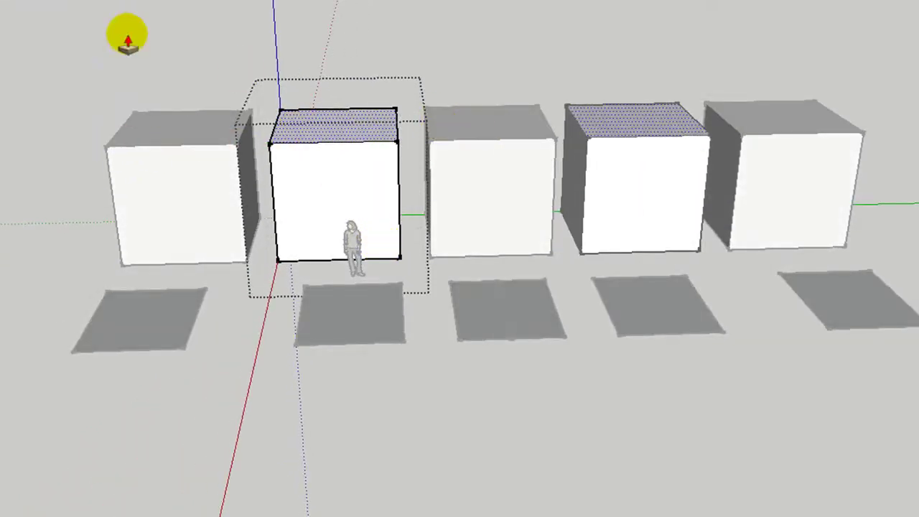
Raise the left front square into a box and the second front square into a tall box.
left_click(167, 321)
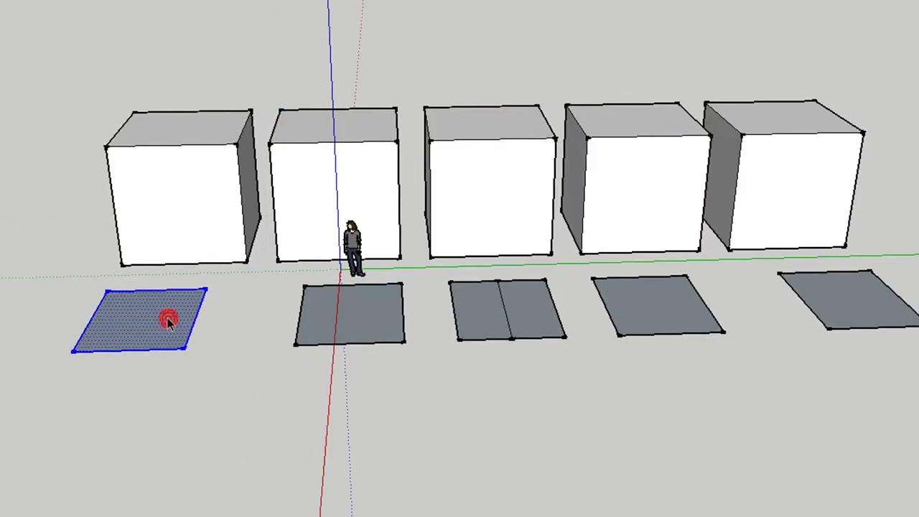
left_click(140, 283)
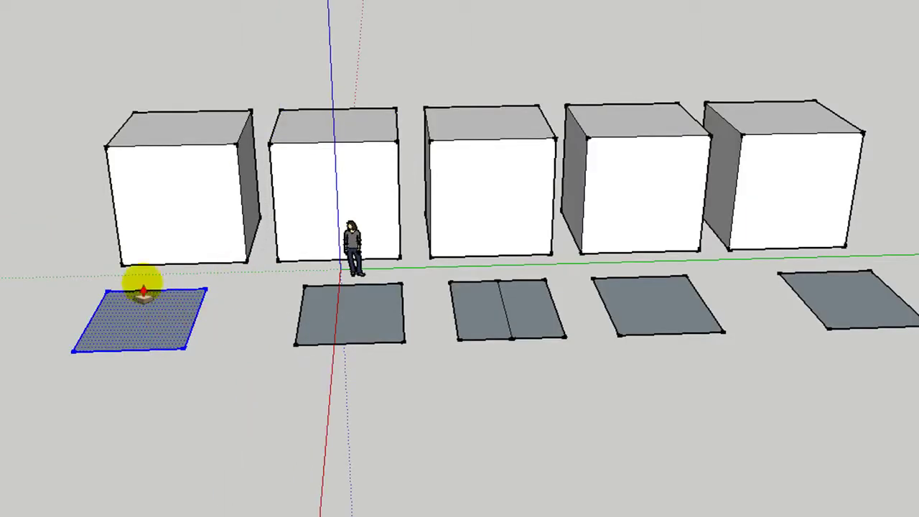
left_click(161, 190)
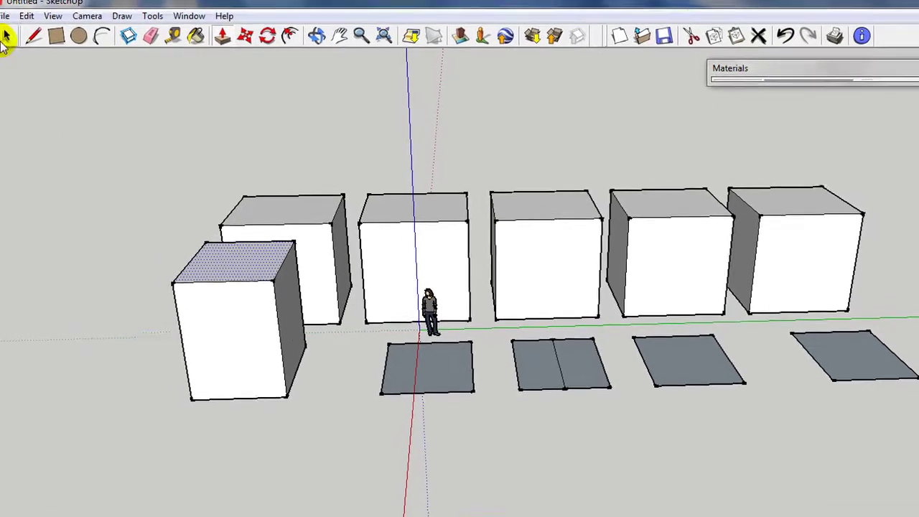
left_click(14, 42)
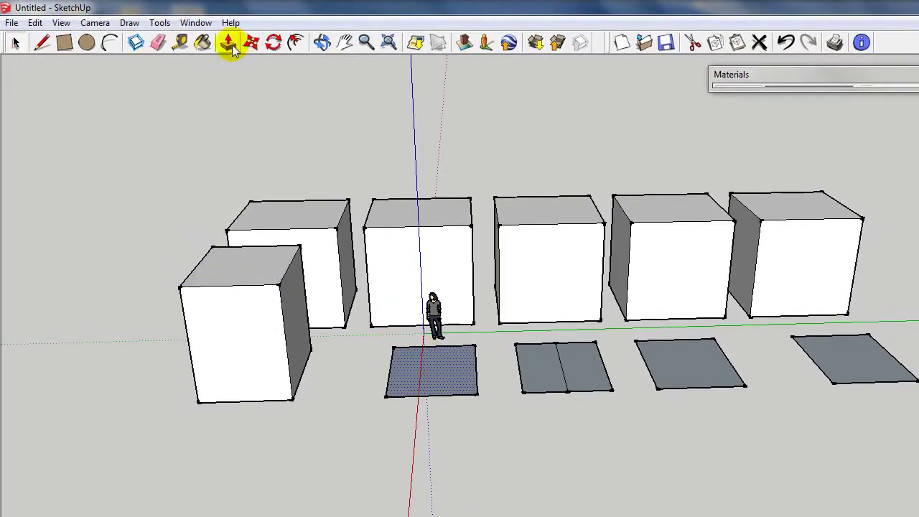
left_click_drag(423, 362, 390, 185)
left_click_drag(353, 153, 349, 150)
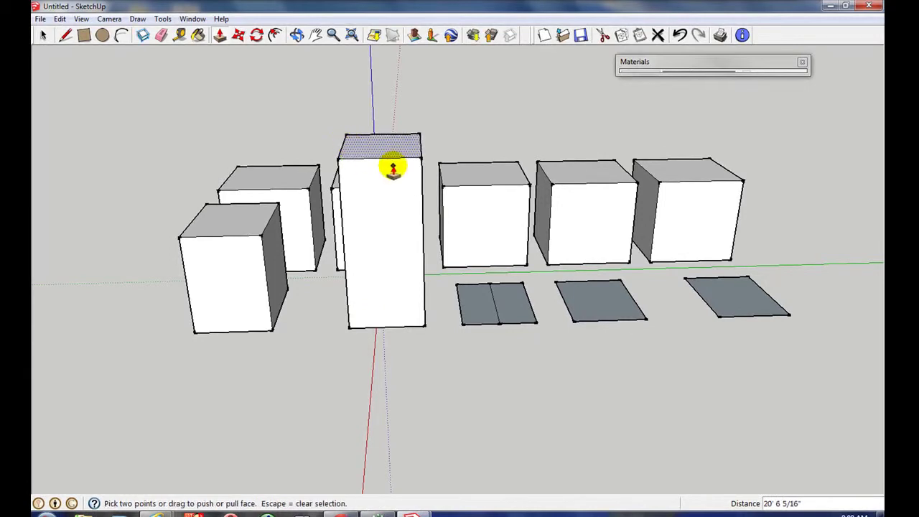
Raise the middle square into a very tall tower and the remaining squares into matching stepped boxes.
right_click(482, 307)
left_click_drag(481, 308, 470, 72)
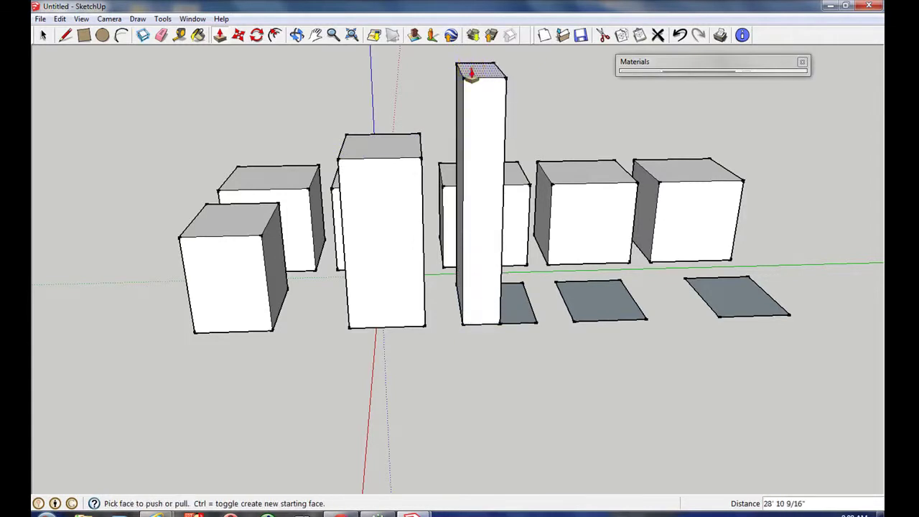
left_click_drag(522, 307, 496, 76)
left_click_drag(591, 291, 73, 80)
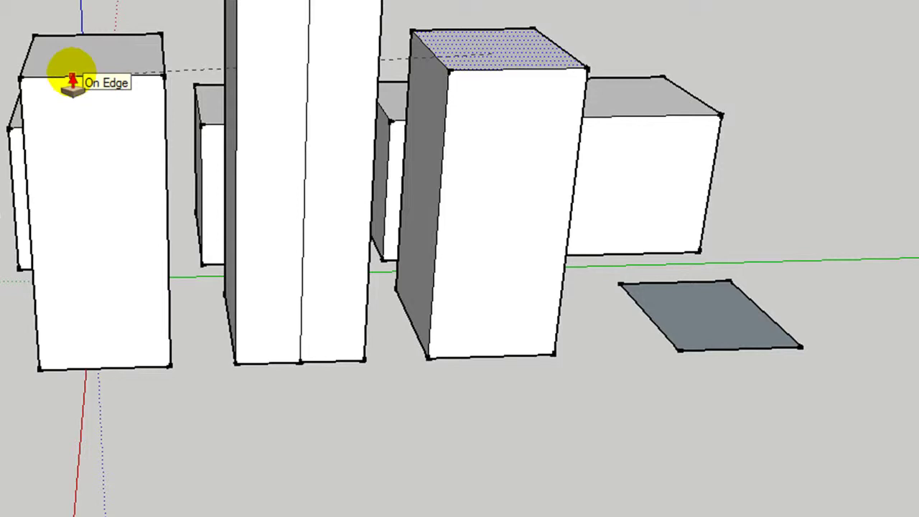
left_click(721, 315)
left_click(710, 224)
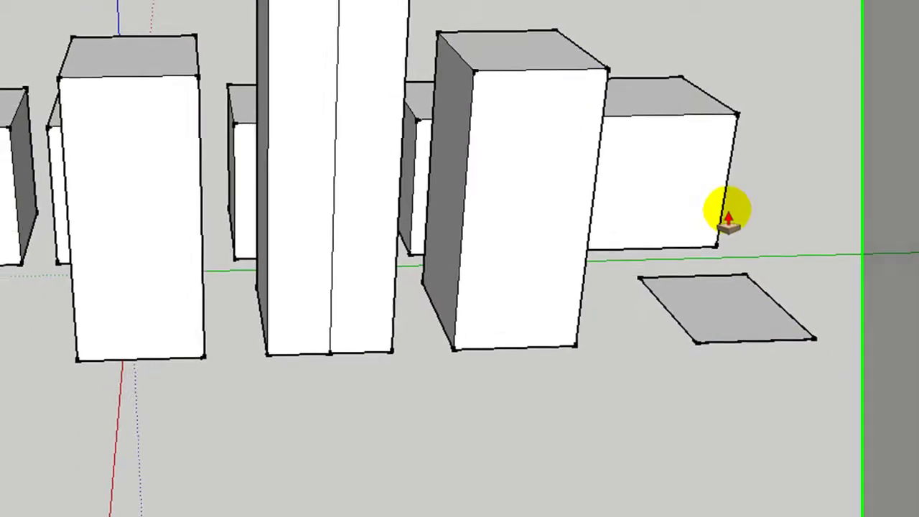
left_click_drag(714, 298, 657, 0)
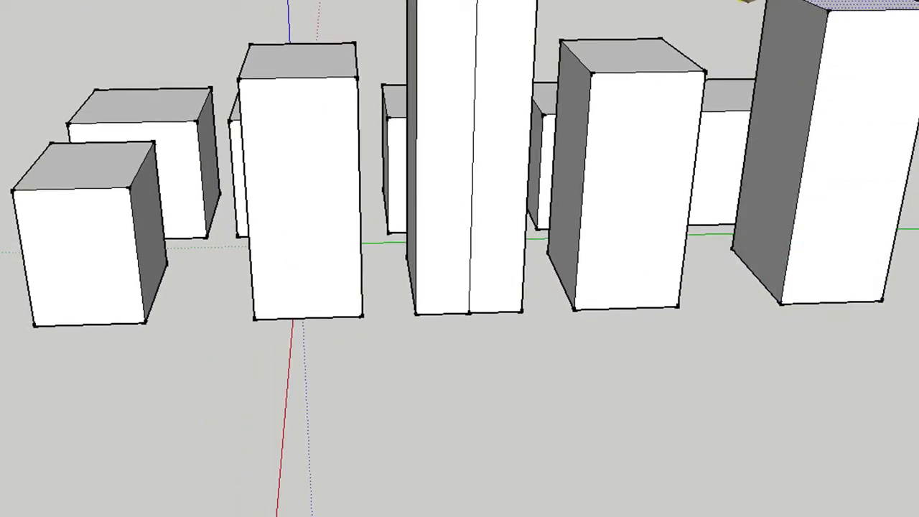
left_click_drag(747, 2, 113, 188)
middle_click_drag(204, 302, 325, 356)
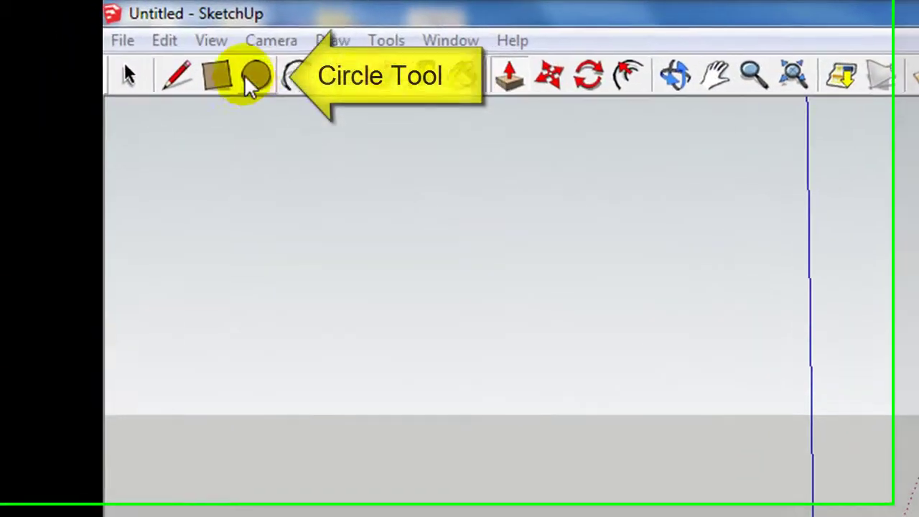
Draw concentric circles near the tower top, one circle mid-height and a small ring lower down.
left_click(114, 33)
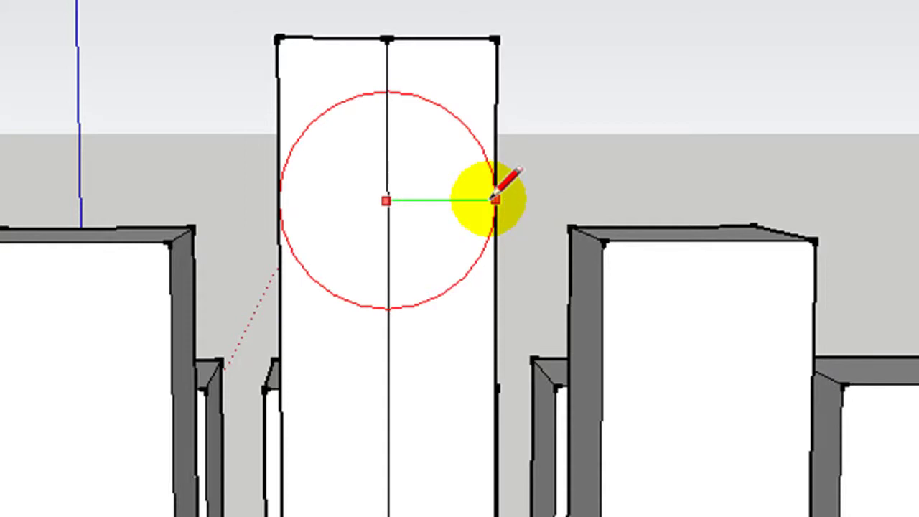
left_click(496, 200)
left_click(386, 201)
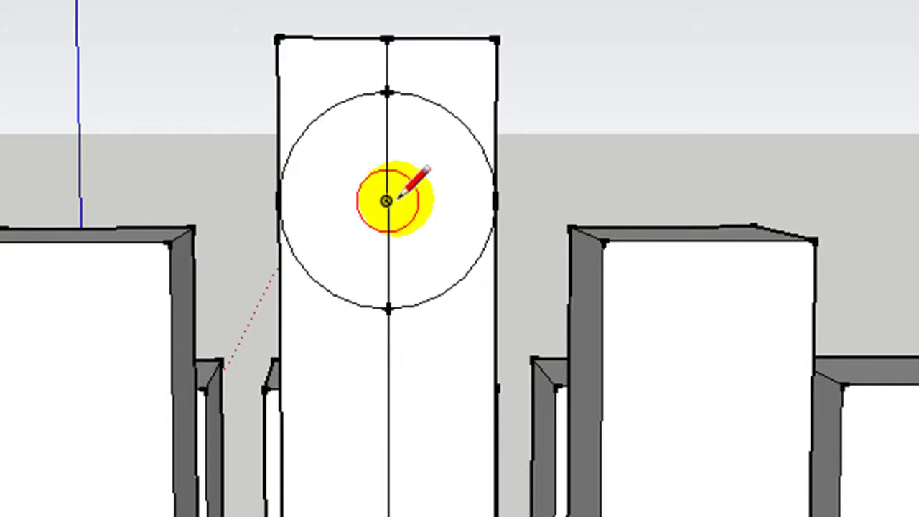
left_click(461, 200)
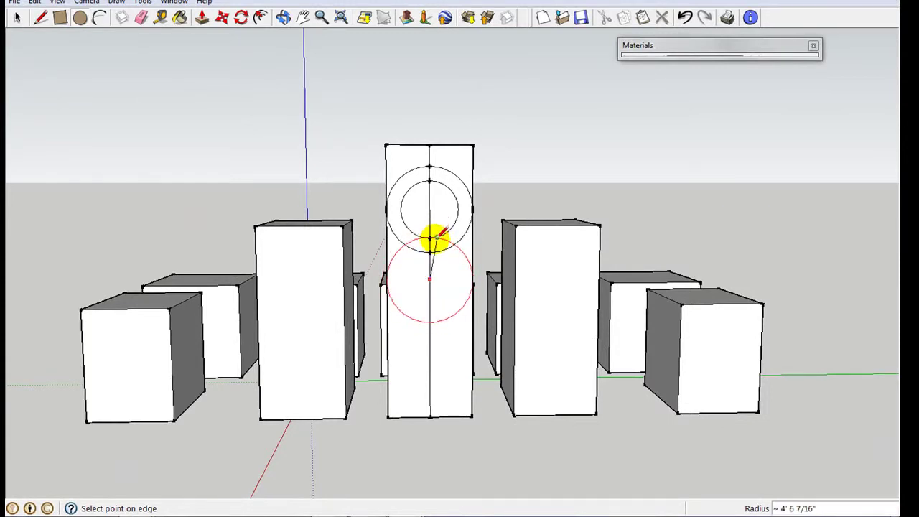
left_click(429, 251)
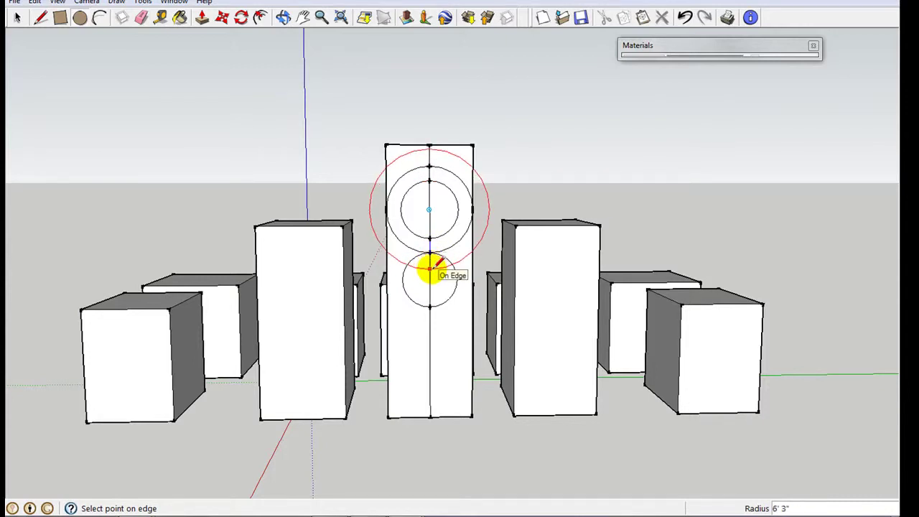
left_click(430, 267)
middle_click_drag(529, 168, 521, 185)
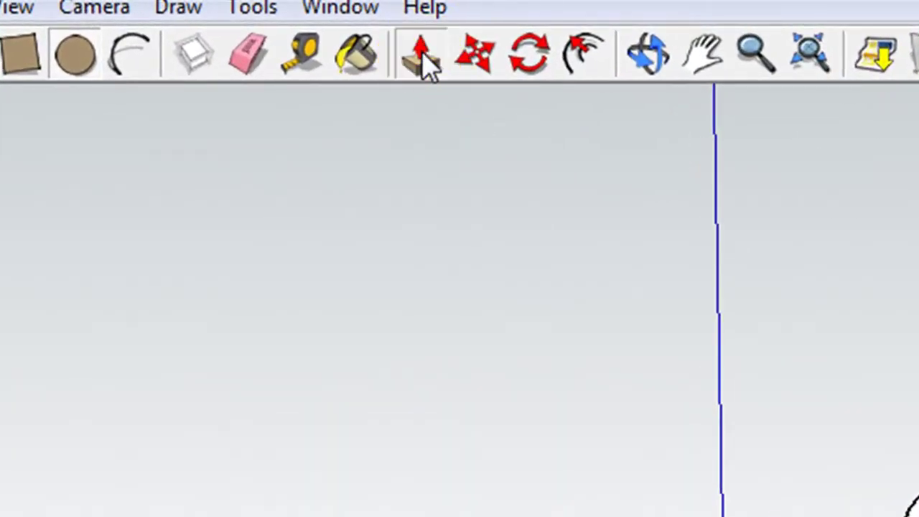
Pull the lower ring out into a hollow tube and push the middle circle into the tower.
left_click(420, 56)
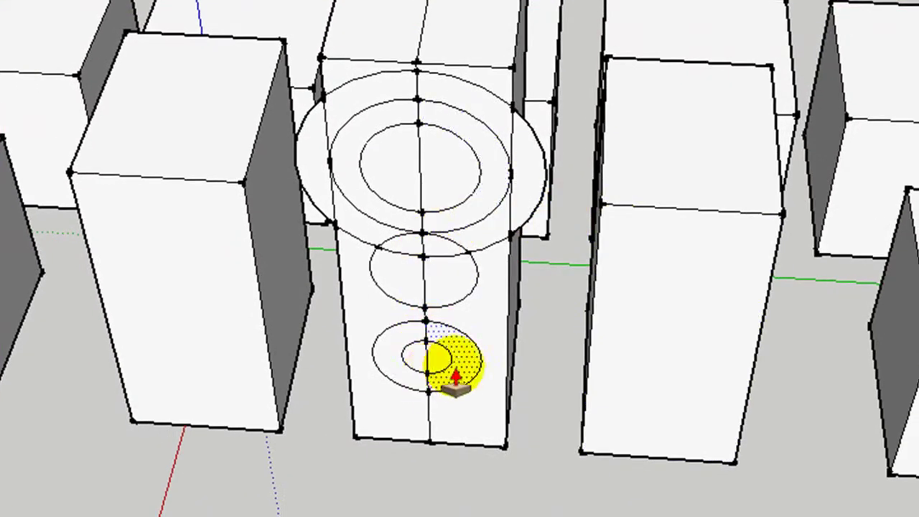
left_click_drag(429, 403, 460, 402)
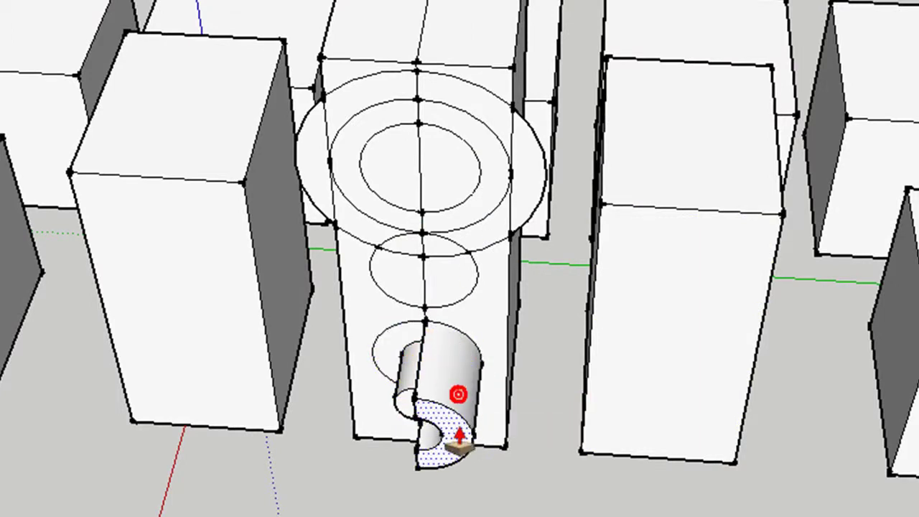
left_click(407, 366)
left_click_drag(407, 348, 402, 433)
left_click_drag(438, 298, 405, 289)
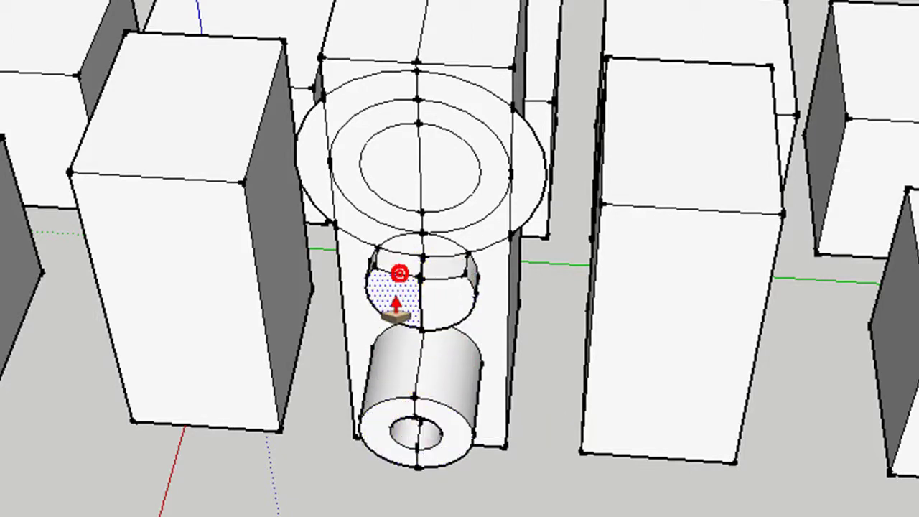
Push both halves of the inner ring inward and pull the outer ring's crescents outward.
left_click(485, 208)
left_click(472, 215)
left_click(328, 153)
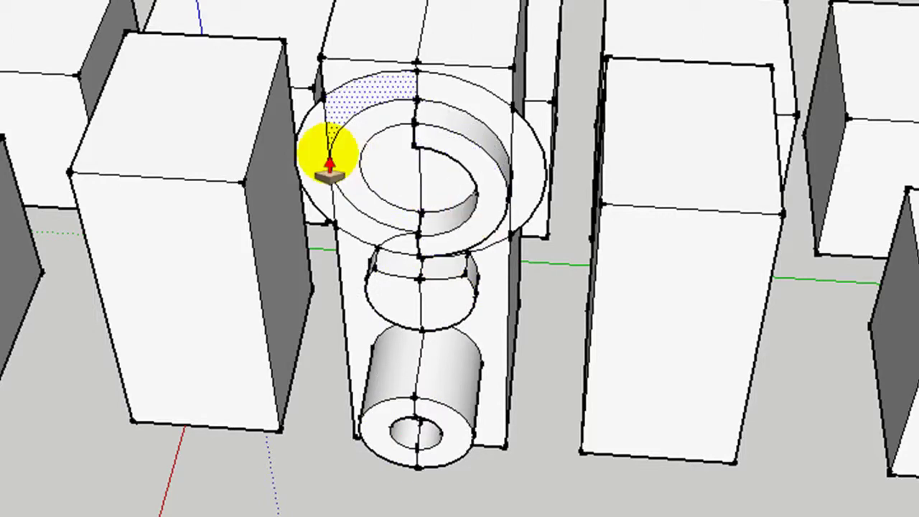
double_click(361, 189)
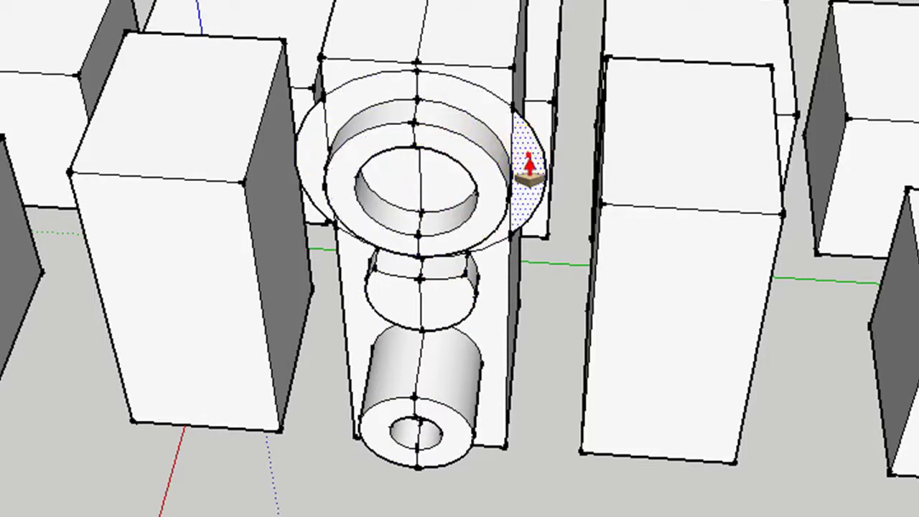
left_click_drag(529, 167, 517, 57)
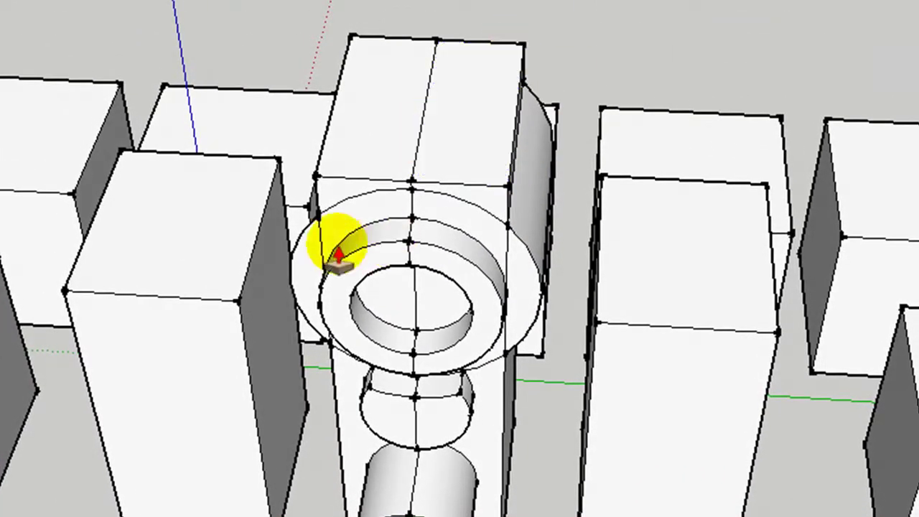
left_click_drag(315, 178, 350, 36)
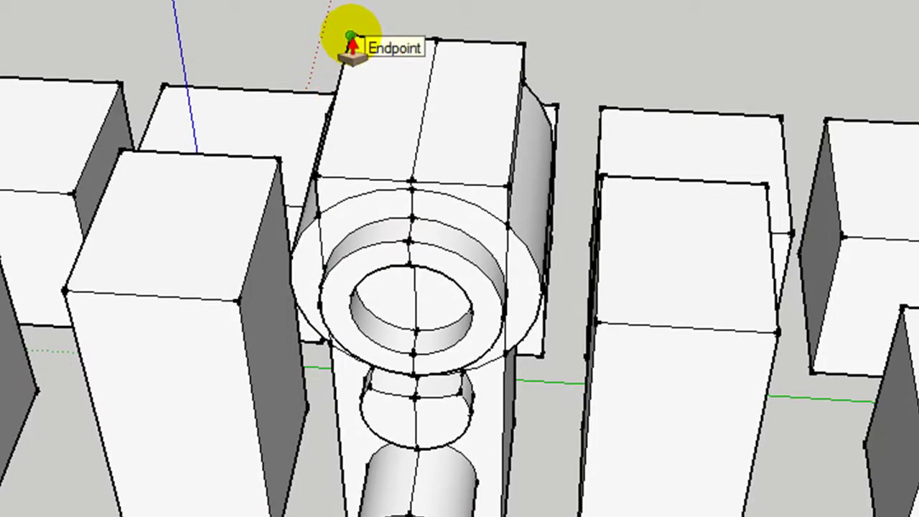
mouse_move(564, 287)
middle_mouse_down()
mouse_move(266, 103)
mouse_move(117, 94)
mouse_move(488, 124)
mouse_move(912, 123)
mouse_move(854, 108)
mouse_move(775, 109)
mouse_move(681, 4)
middle_mouse_up()
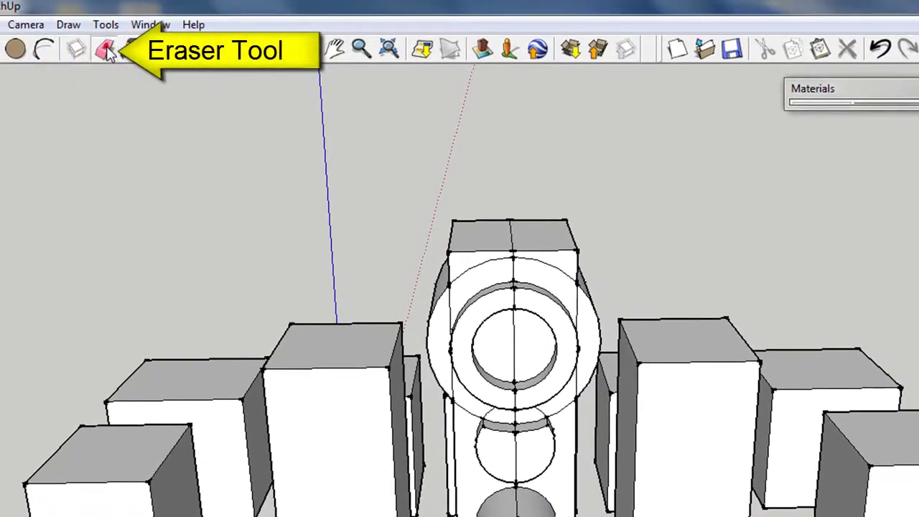
Erase the vertical seam edge inside the tower's top ring.
scroll(517, 434, "up", 3)
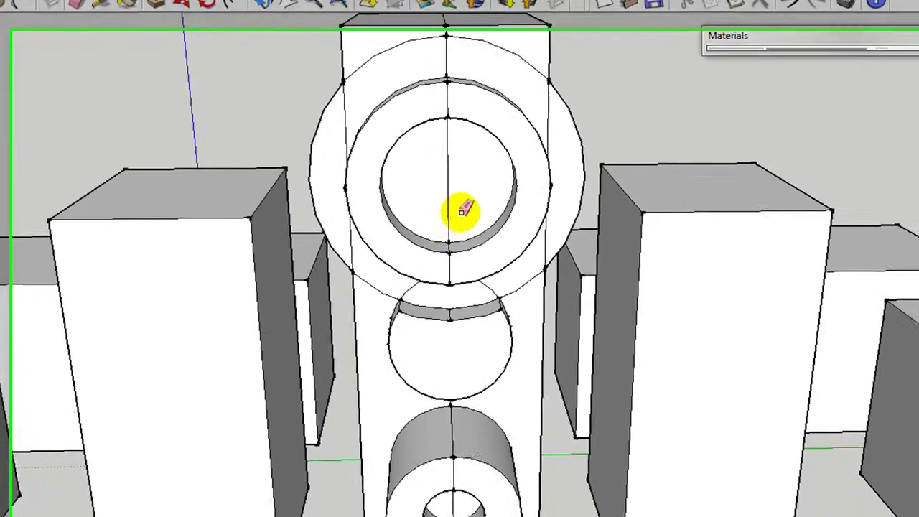
left_click_drag(462, 211, 451, 198)
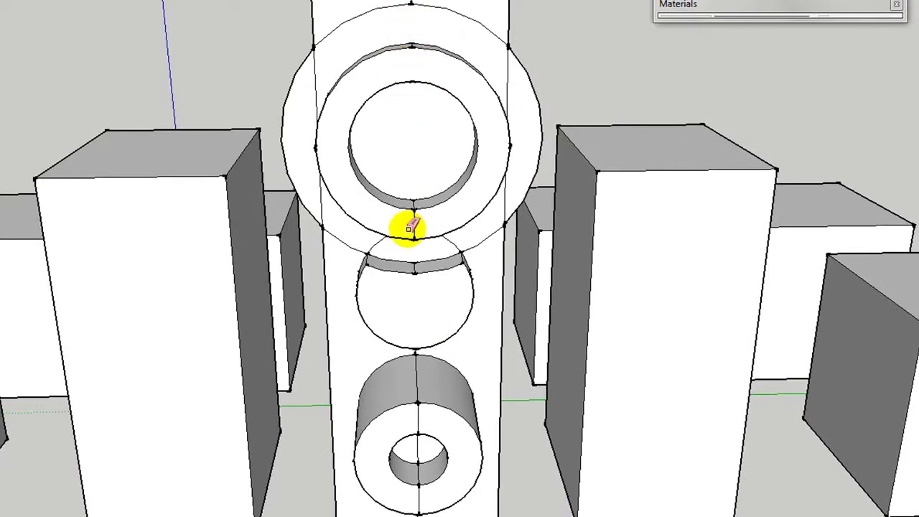
scroll(427, 262, "up", 4)
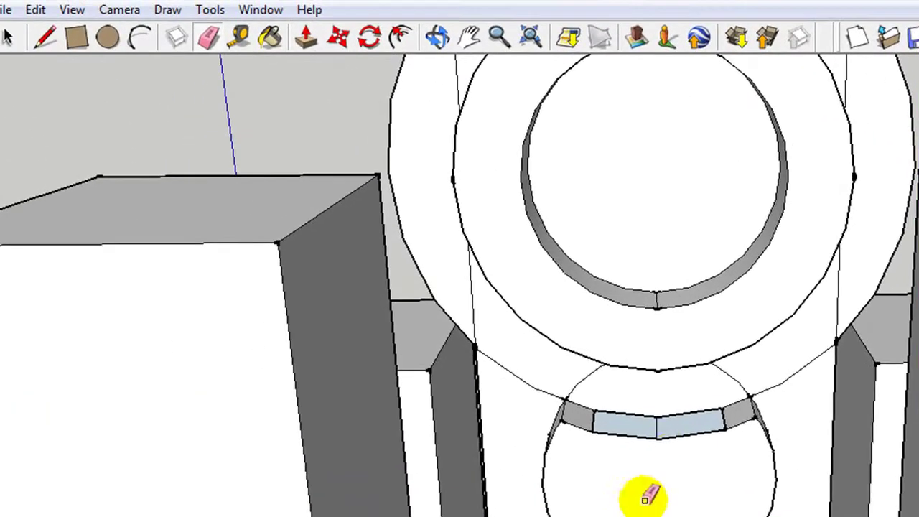
mouse_move(648, 492)
middle_mouse_down()
mouse_move(682, 516)
mouse_move(644, 498)
middle_mouse_up()
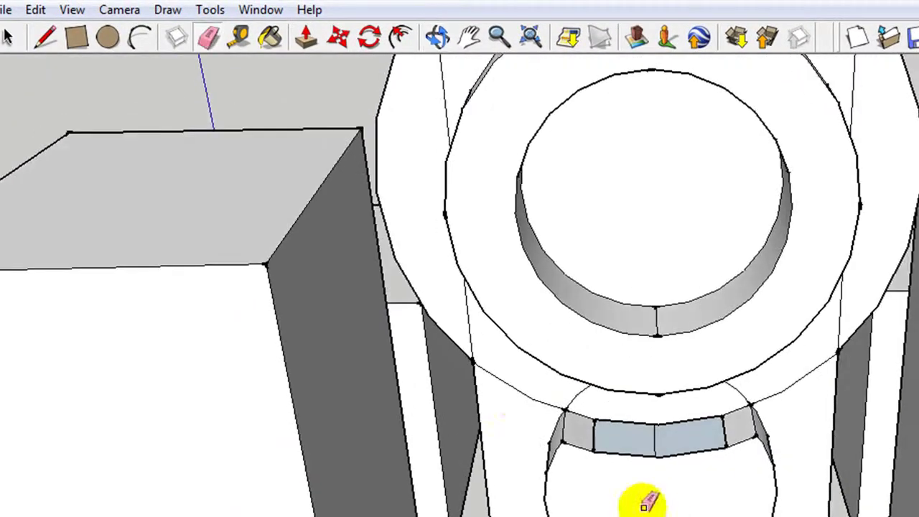
Undo the two erases that removed faces, then check the cylinders from a top-down view.
left_click(36, 10)
left_click(50, 33)
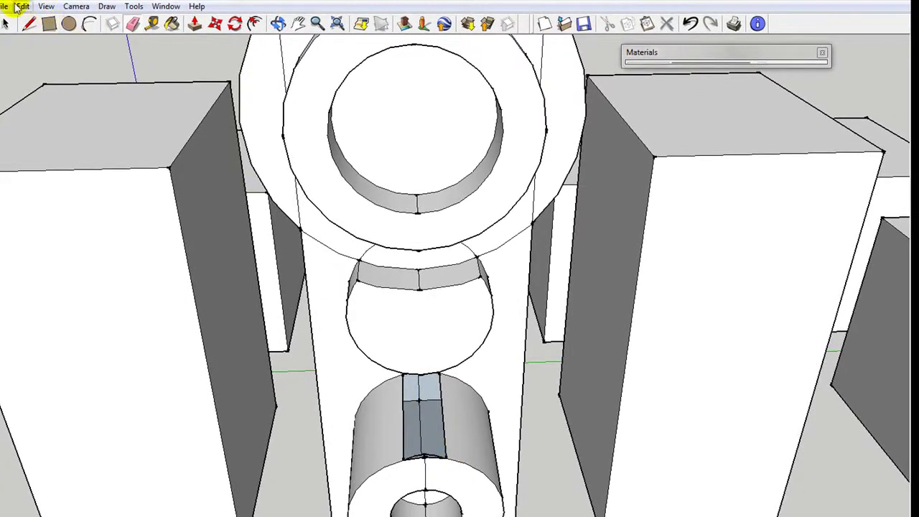
left_click(16, 7)
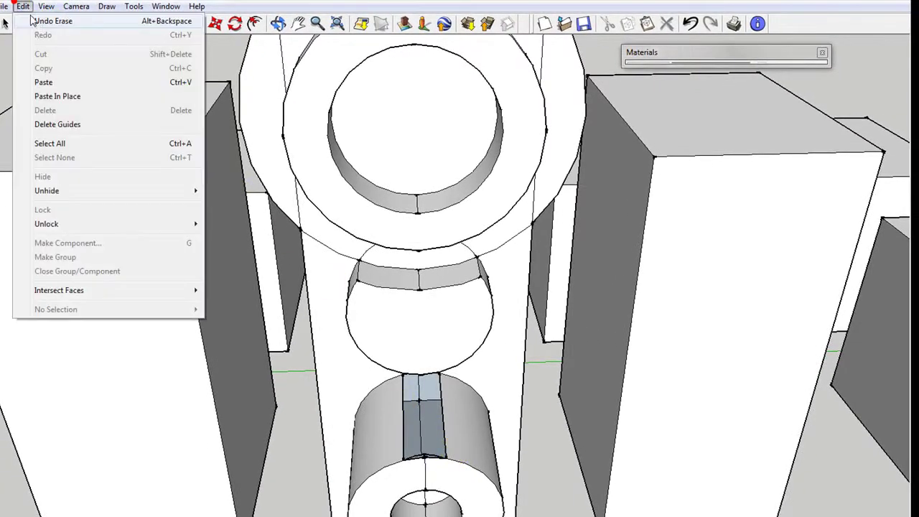
left_click(43, 20)
middle_click_drag(402, 345, 444, 379)
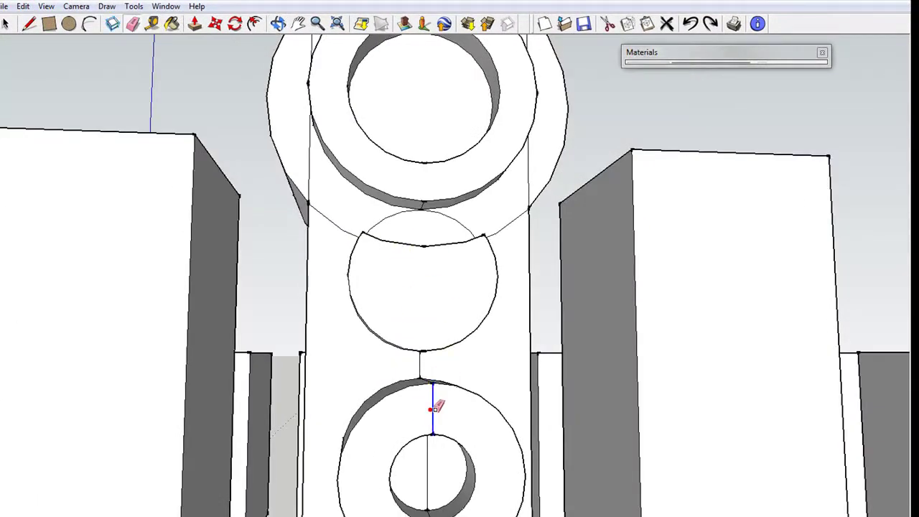
mouse_move(450, 461)
middle_mouse_down()
mouse_move(429, 447)
mouse_move(438, 381)
mouse_move(423, 487)
middle_mouse_up()
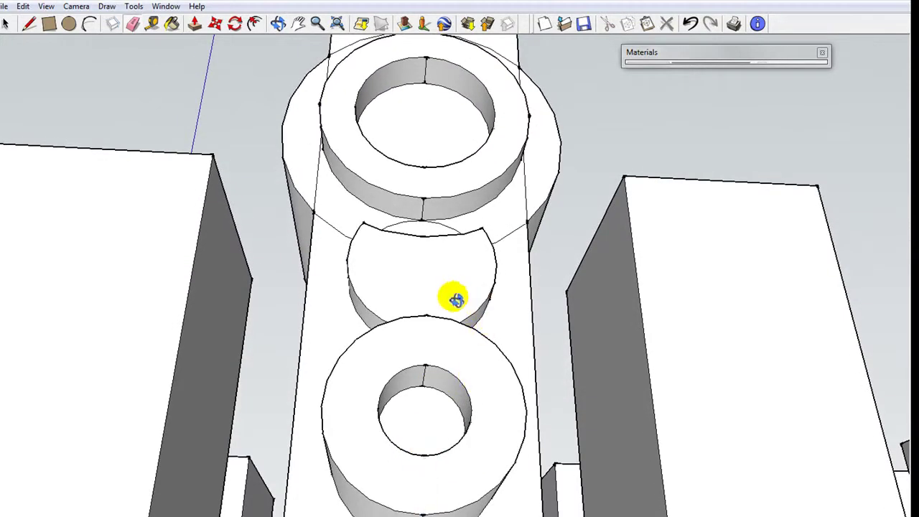
middle_click_drag(456, 298, 429, 484)
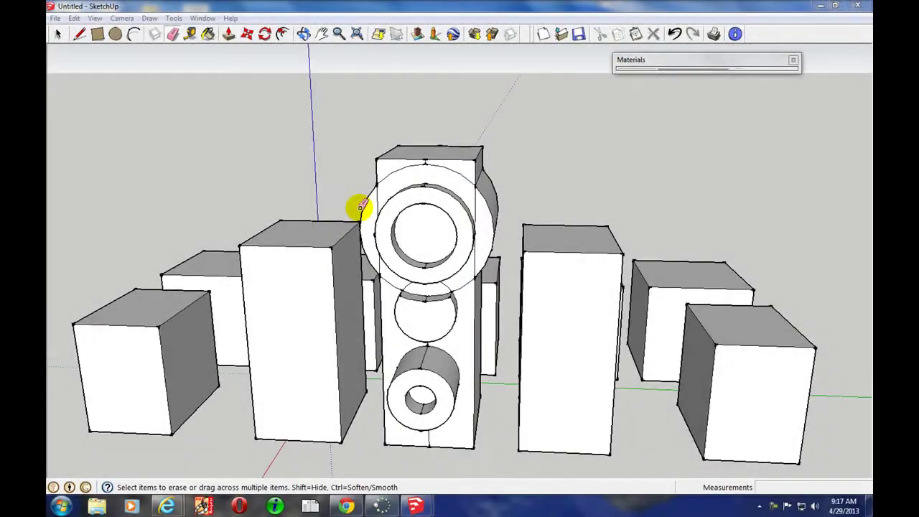
Draw a circle on the left side cube's front face.
left_click(117, 35)
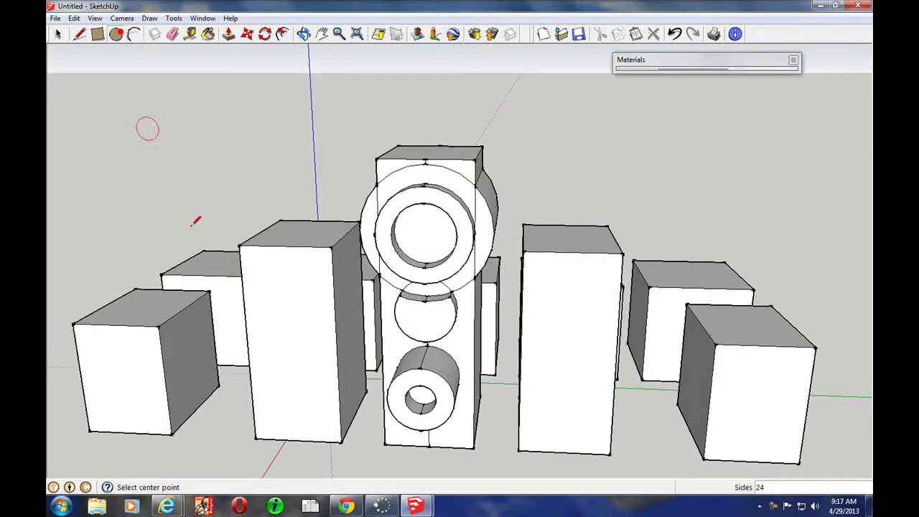
middle_click_drag(177, 337, 197, 332)
scroll(143, 350, "down", 3)
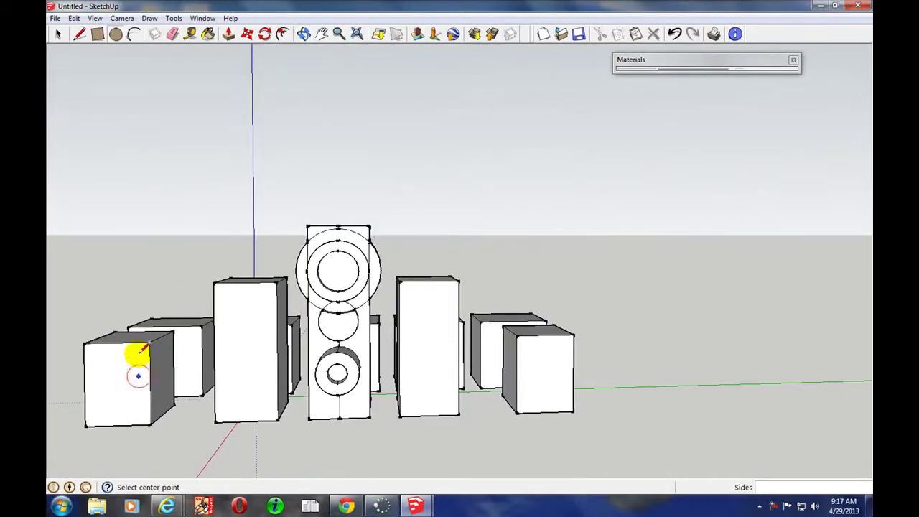
scroll(213, 162, "down", 3)
middle_click_drag(211, 164, 444, 161)
scroll(234, 401, "up", 3)
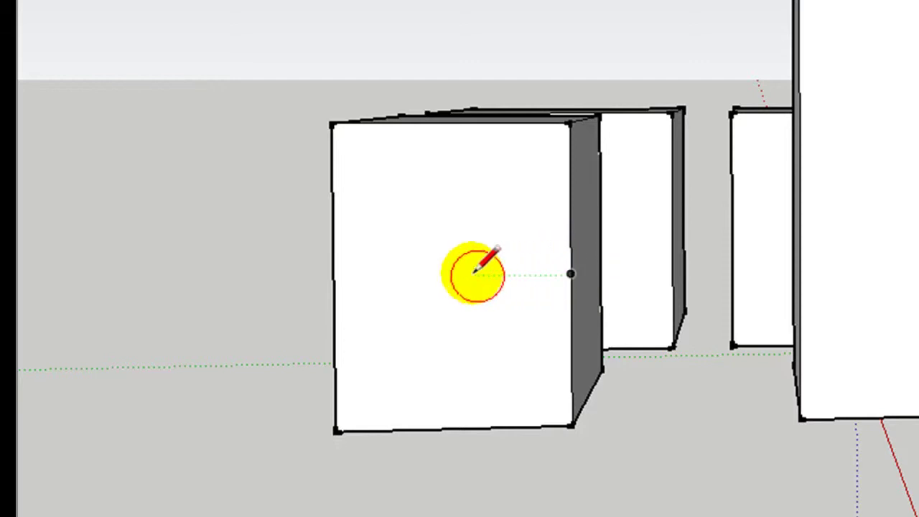
left_click_drag(453, 275, 570, 274)
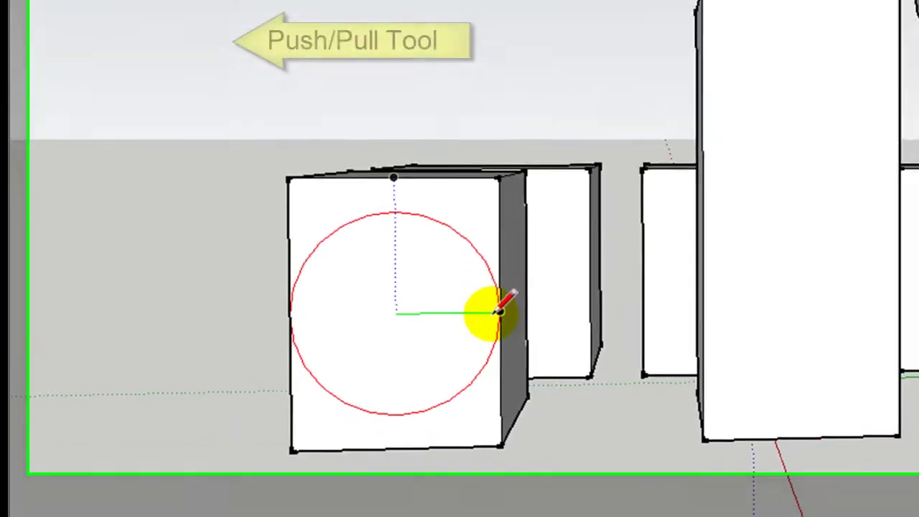
left_click_drag(501, 311, 500, 310)
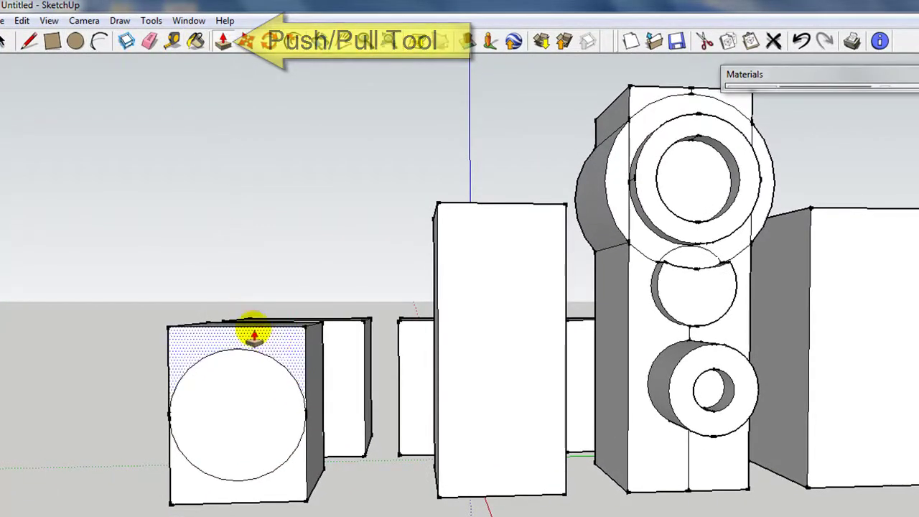
Pull the circle out into a cylinder and push the surrounding face back.
left_click(289, 359)
left_click_drag(289, 352, 297, 351)
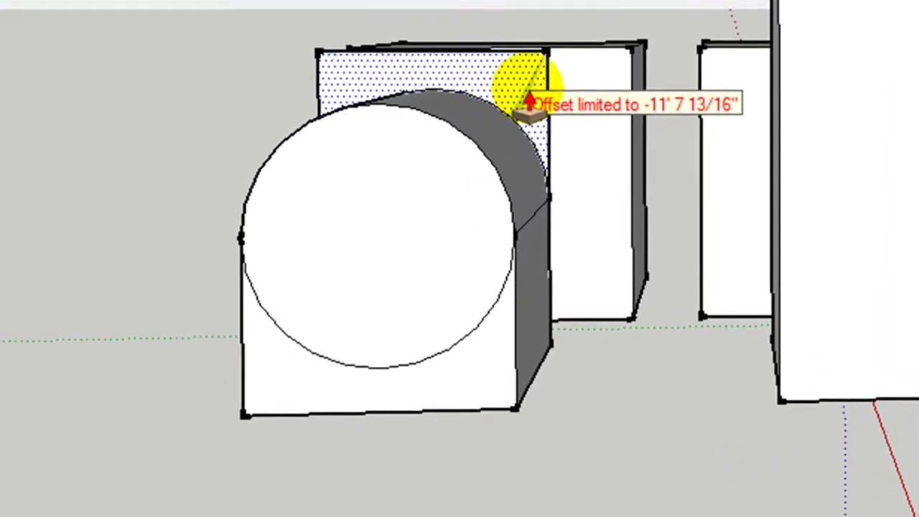
left_click_drag(544, 83, 539, 341)
mouse_move(404, 400)
middle_mouse_down()
mouse_move(640, 311)
mouse_move(902, 272)
mouse_move(898, 291)
mouse_move(591, 320)
mouse_move(507, 309)
mouse_move(862, 316)
mouse_move(903, 266)
middle_mouse_up()
Draw a circle from the right cube's front-face centre out to its edge.
scroll(507, 308, "down", 3)
scroll(903, 266, "up", 3)
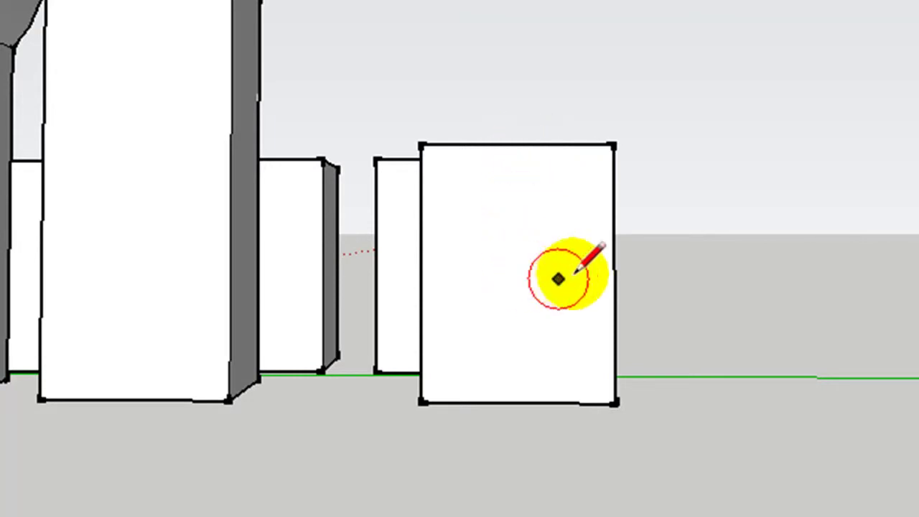
left_click(517, 273)
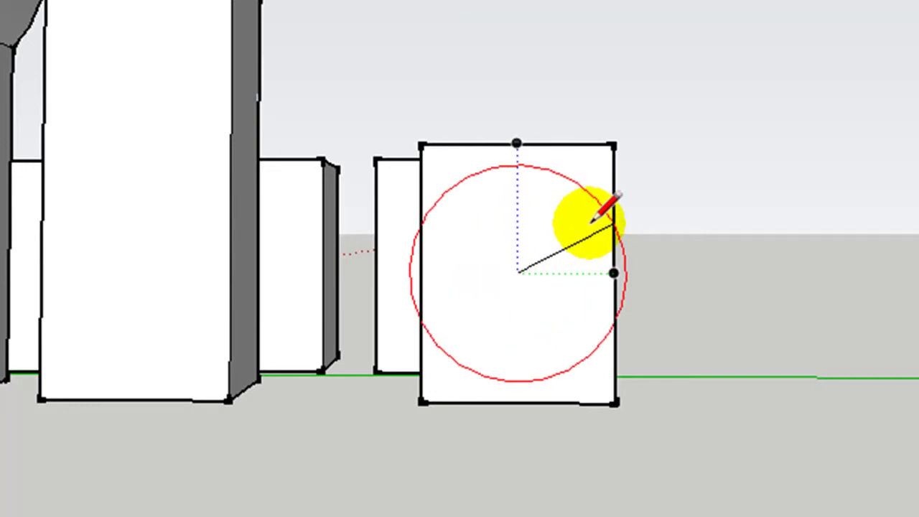
left_click(614, 274)
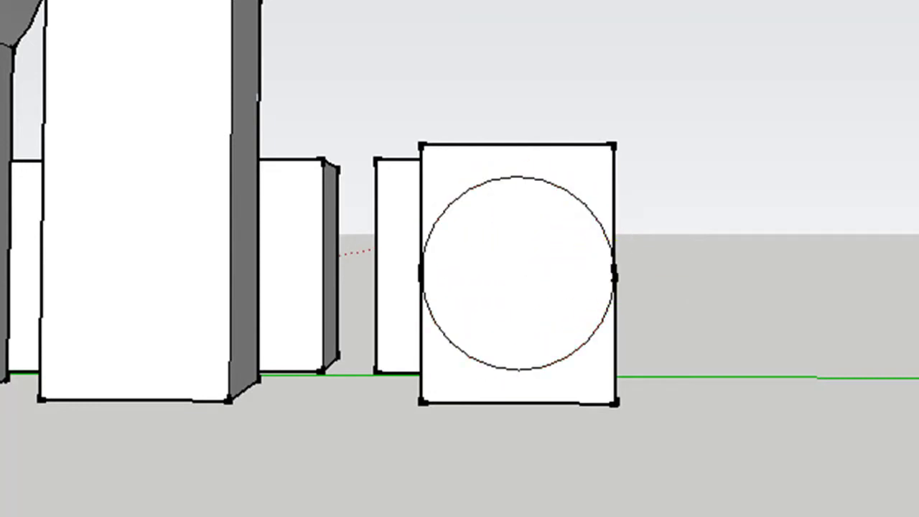
Push the faces above and below the circle back into the cube, leaving a protruding cylinder.
key("p")
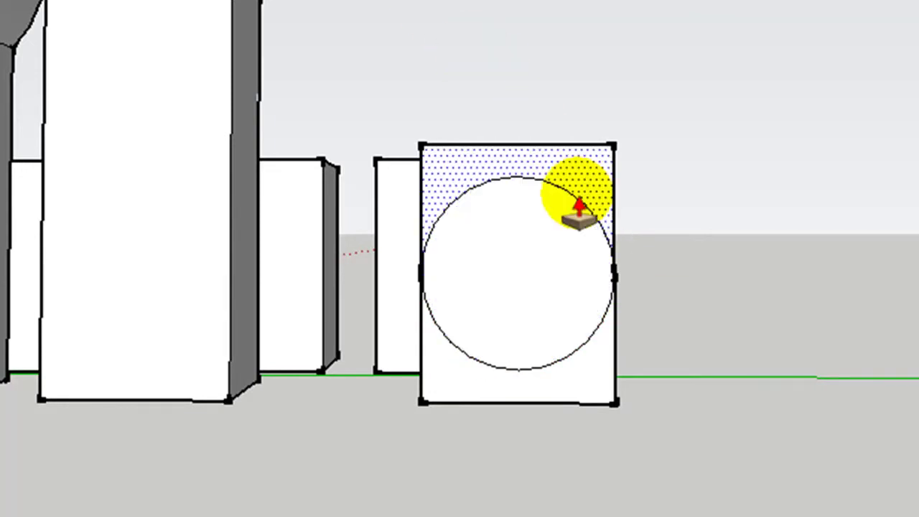
middle_click_drag(607, 197, 585, 344)
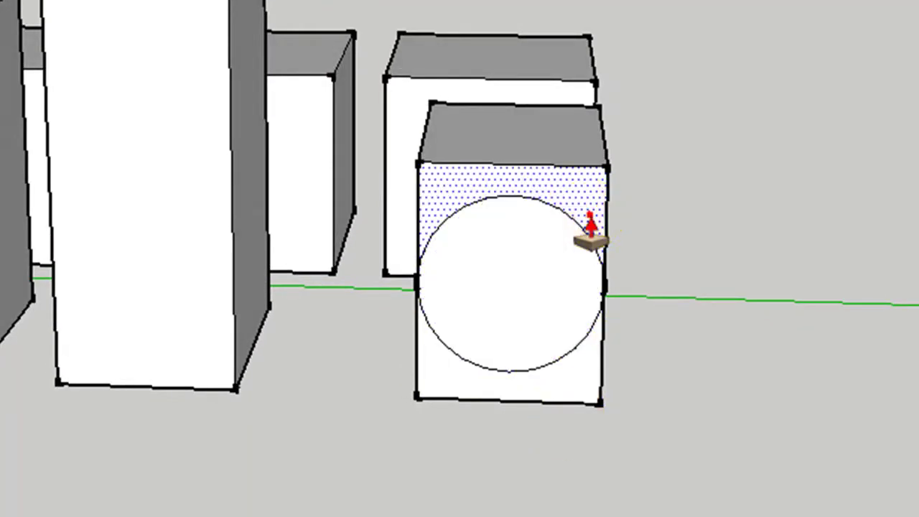
left_click_drag(596, 194, 590, 146)
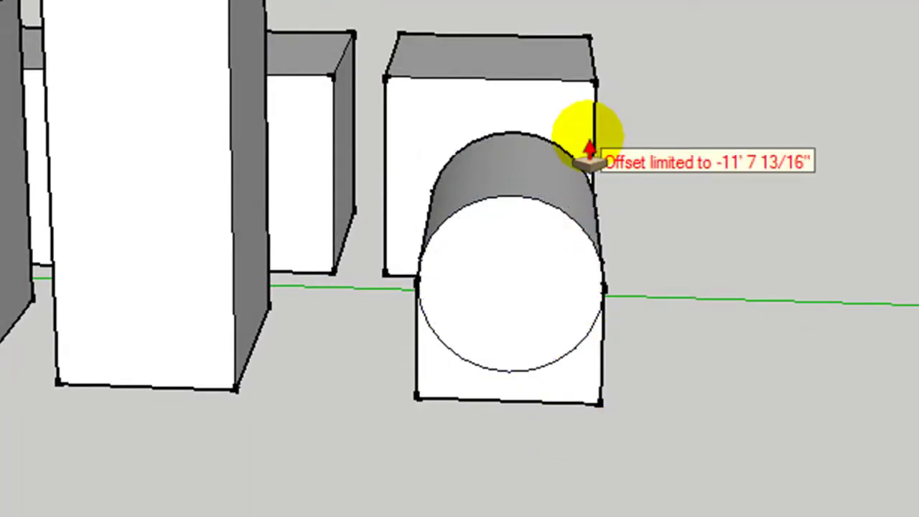
middle_click_drag(611, 383, 607, 191)
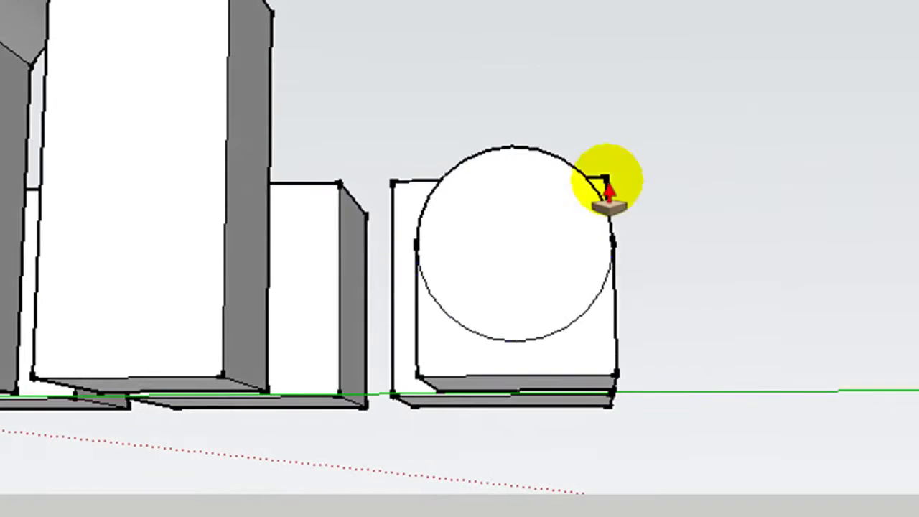
left_click_drag(605, 345, 604, 379)
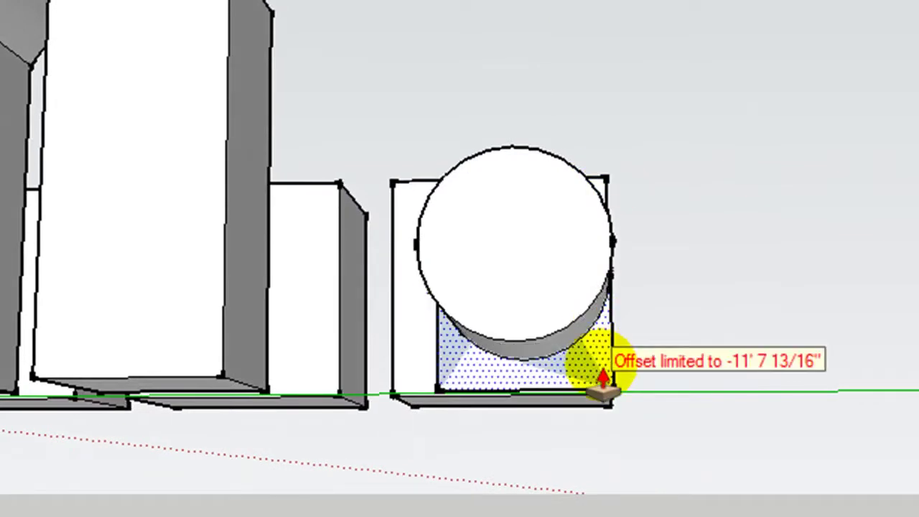
left_click(603, 378)
middle_click_drag(141, 214, 602, 321)
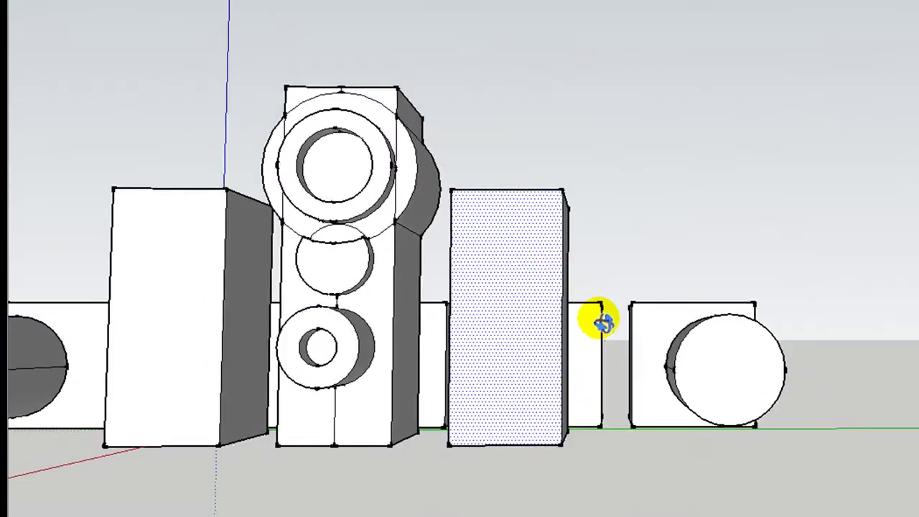
scroll(602, 321, "down", 3)
mouse_move(642, 282)
middle_mouse_down()
mouse_move(709, 427)
mouse_move(715, 510)
mouse_move(755, 382)
mouse_move(852, 314)
mouse_move(691, 334)
mouse_move(424, 328)
mouse_move(671, 333)
mouse_move(688, 341)
middle_mouse_up()
key("p")
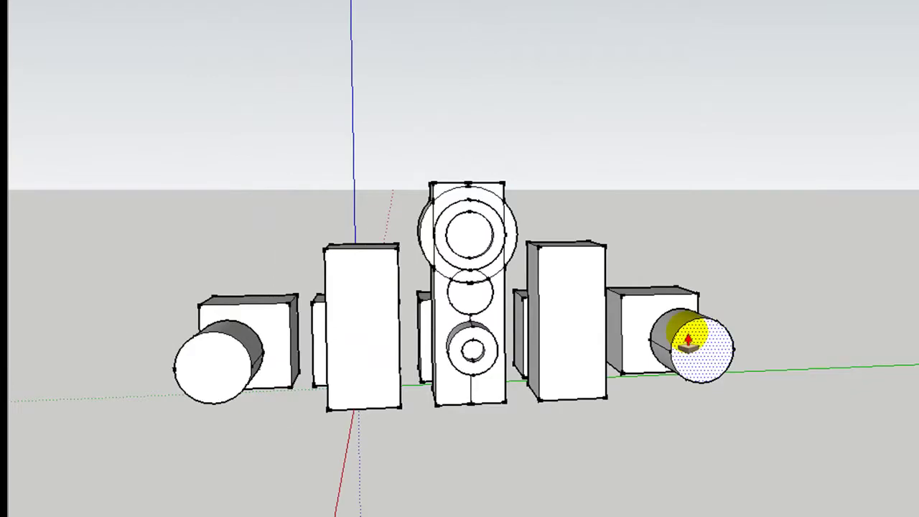
scroll(256, 318, "down", 3)
Orbit to face the front row and enter the left front cube component.
middle_click_drag(212, 318, 697, 359)
scroll(697, 359, "up", 5)
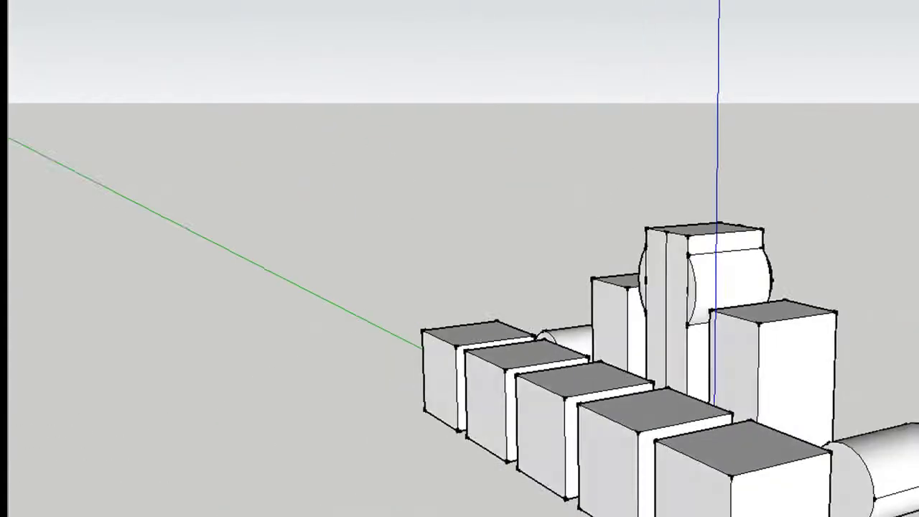
mouse_move(277, 328)
middle_mouse_down()
mouse_move(160, 261)
mouse_move(445, 254)
mouse_move(421, 139)
middle_mouse_up()
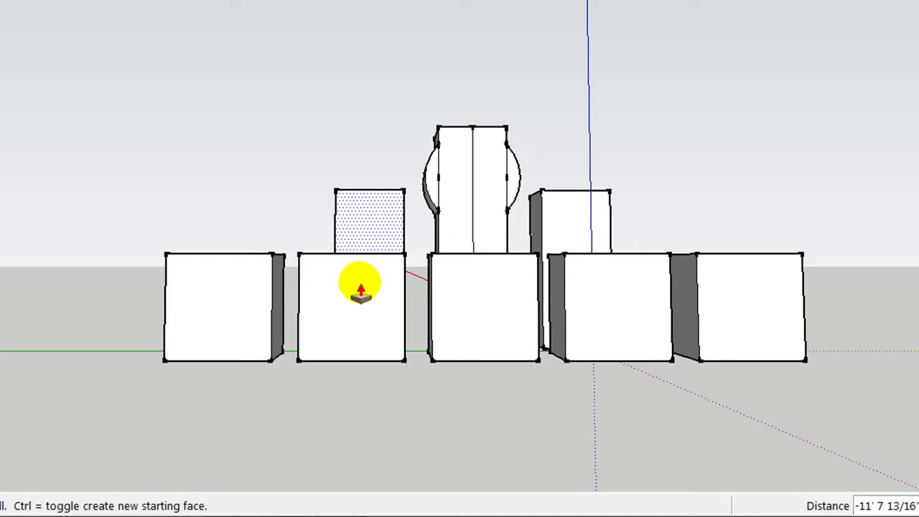
scroll(783, 326, "up", 2)
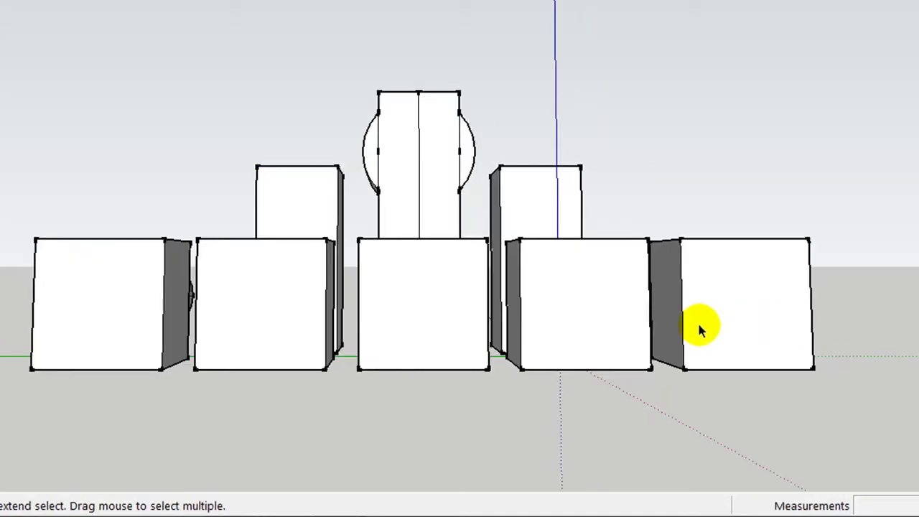
mouse_move(180, 314)
middle_mouse_down("shift")
mouse_move(246, 308)
mouse_move(122, 297)
mouse_move(148, 322)
middle_mouse_up("shift")
double_click(126, 294)
scroll(138, 273, "up", 2)
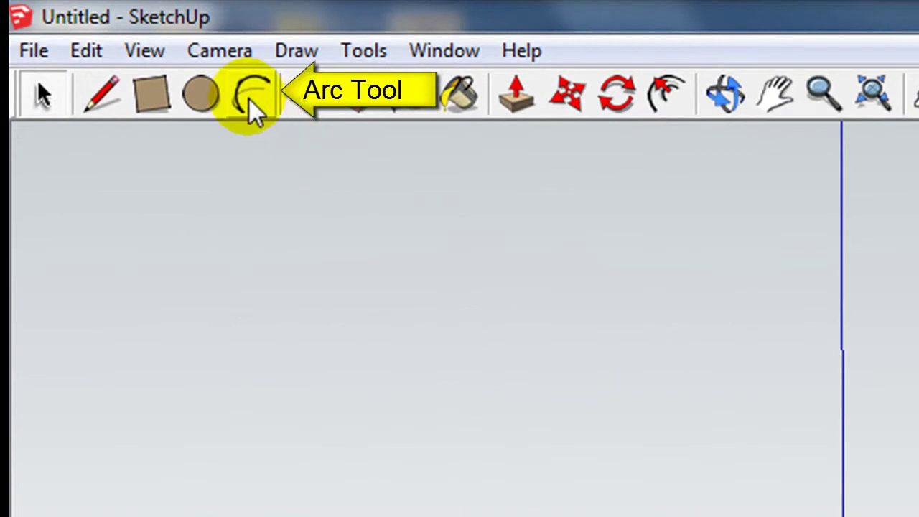
Draw a half-circle arch across the cube's front between its side-edge midpoints.
left_click(253, 97)
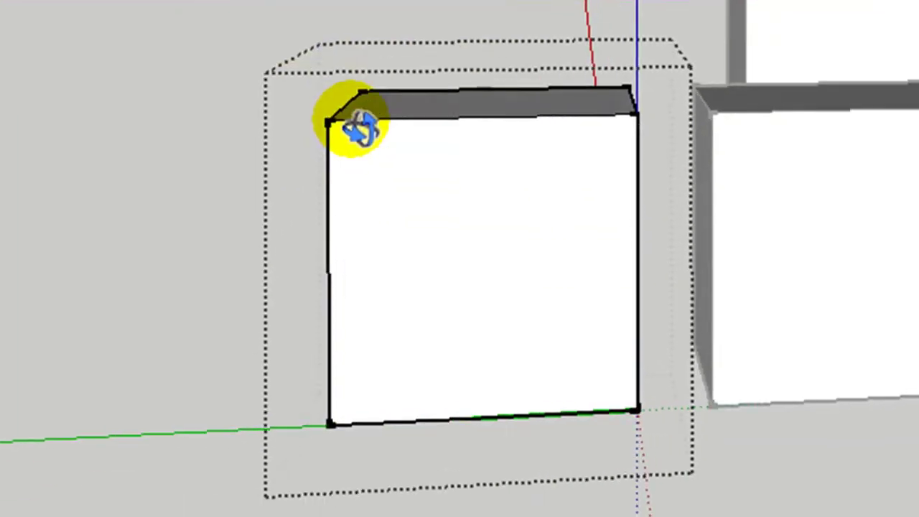
middle_click_drag(359, 129, 361, 55)
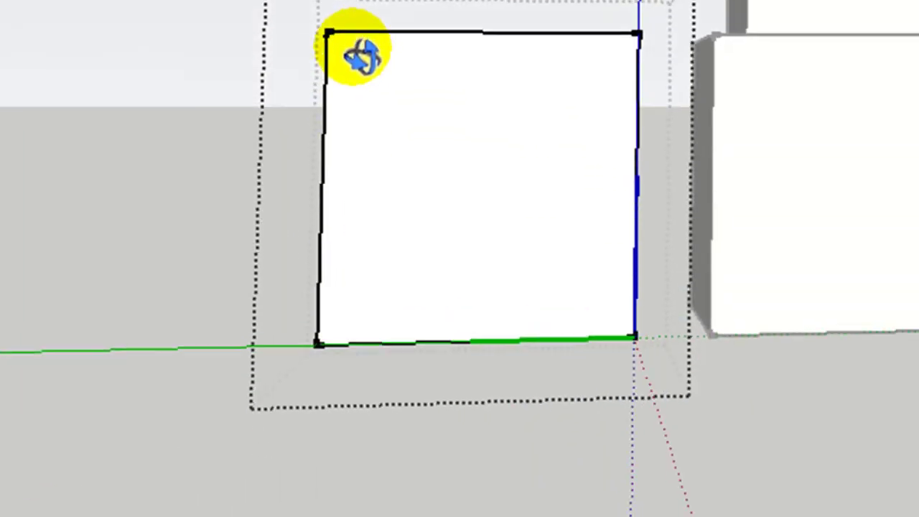
left_click(321, 187)
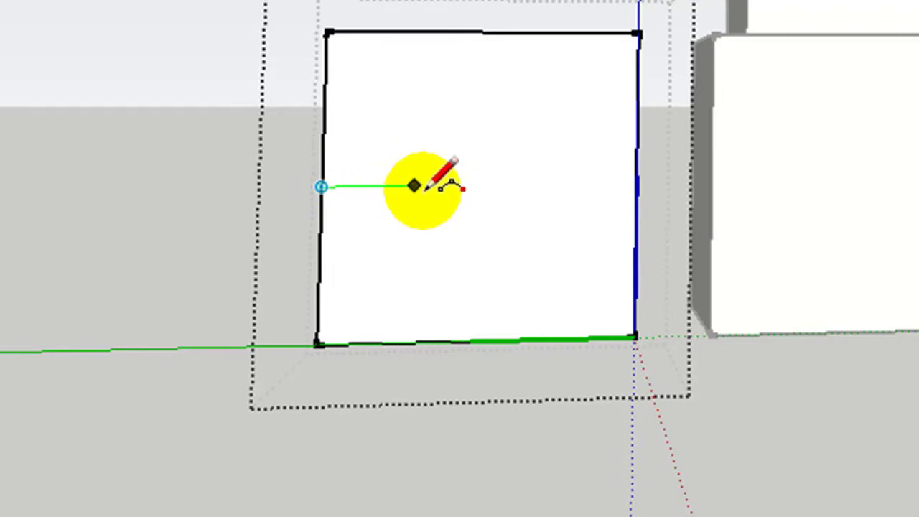
left_click(636, 185)
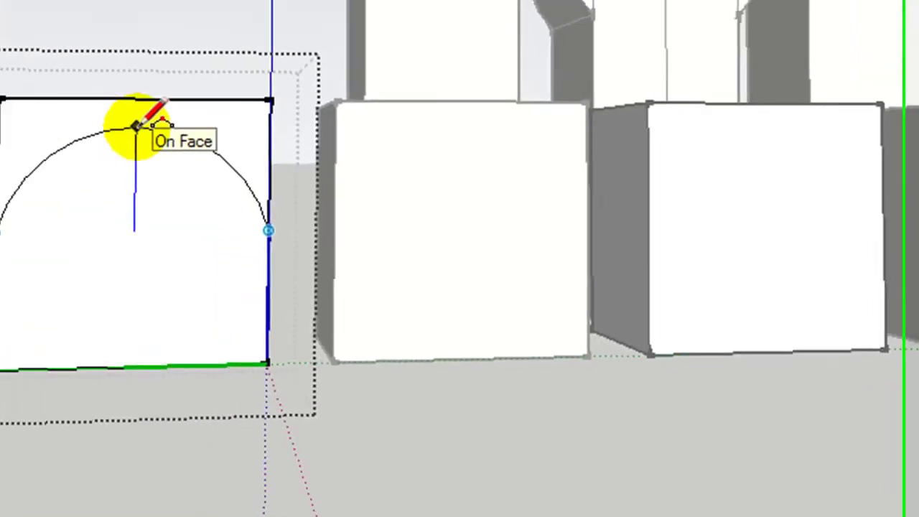
left_click(162, 131)
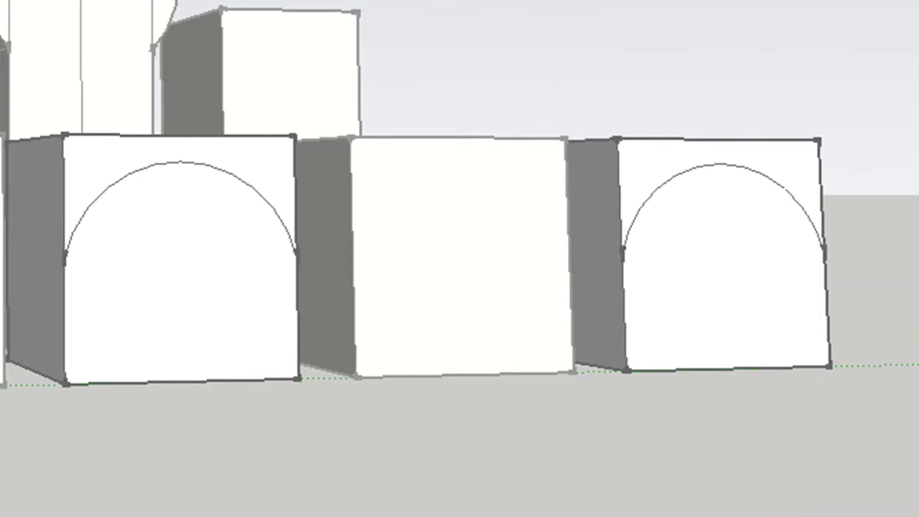
key("Return")
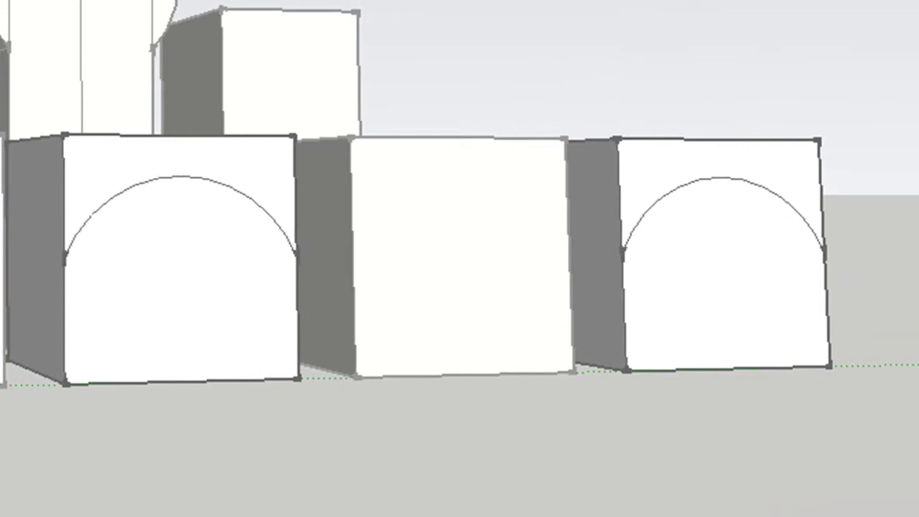